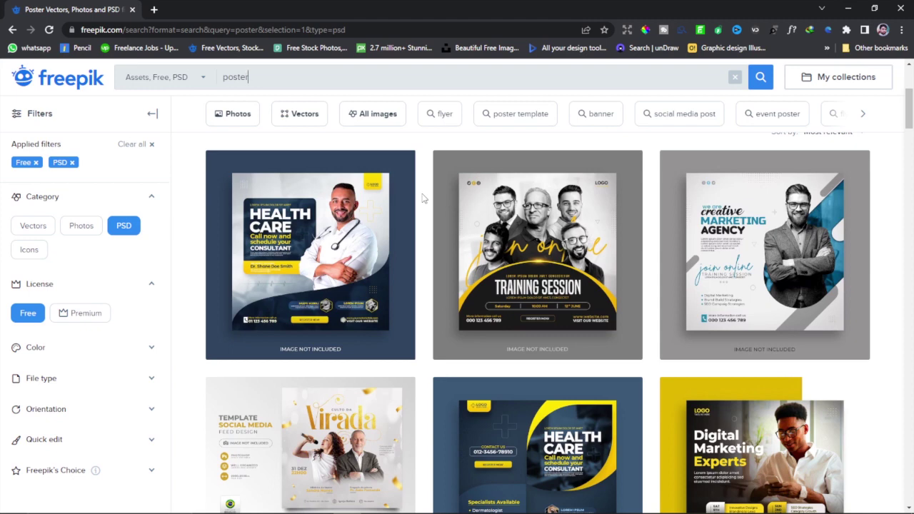
# Download the free PSD of the Health Care doctor flyer, creating the missing Compressed downloads folder
pyautogui.moveTo(342, 246)
pyautogui.click(356, 231)
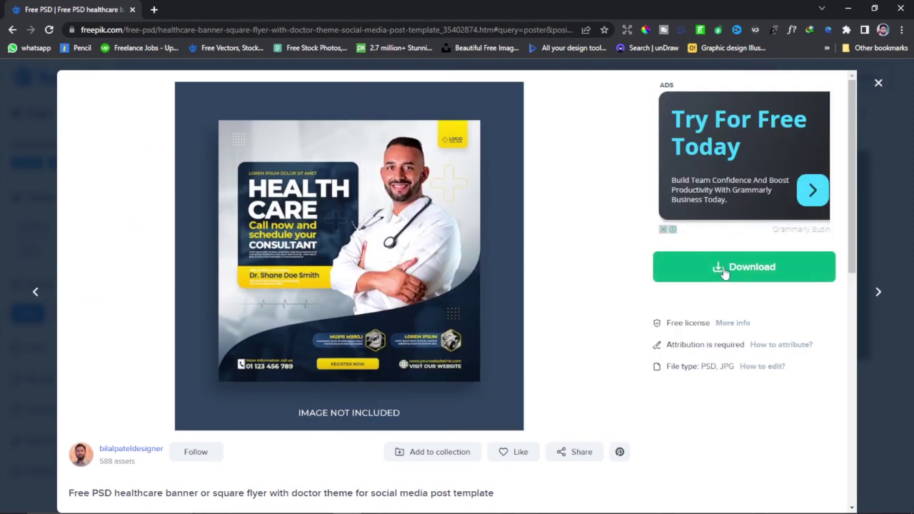
pyautogui.click(725, 272)
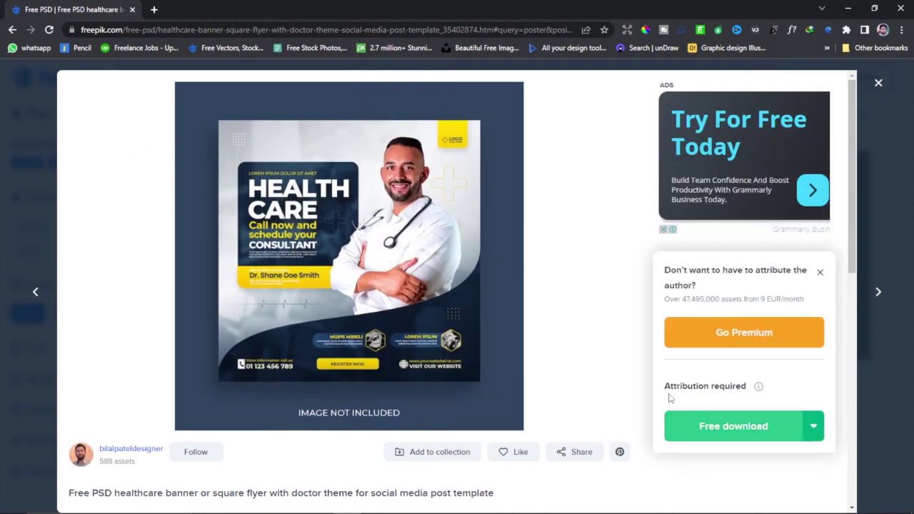
pyautogui.click(732, 427)
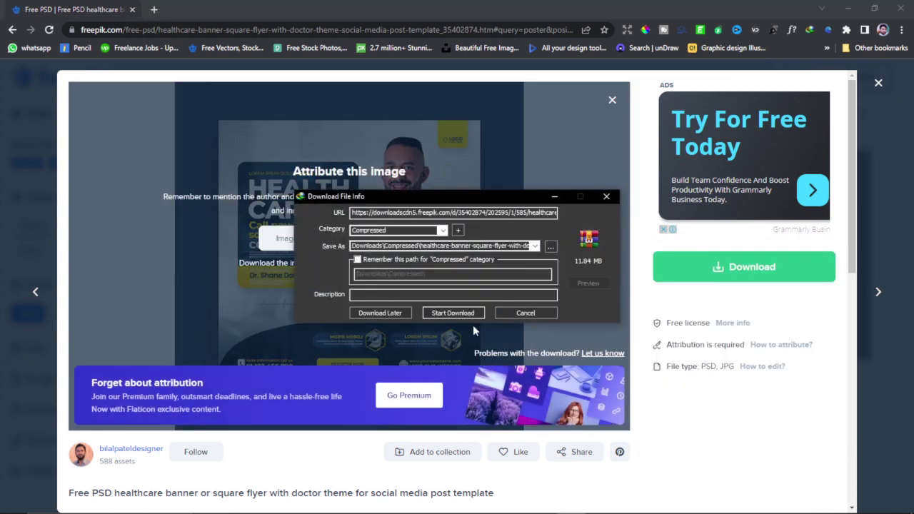
pyautogui.click(469, 315)
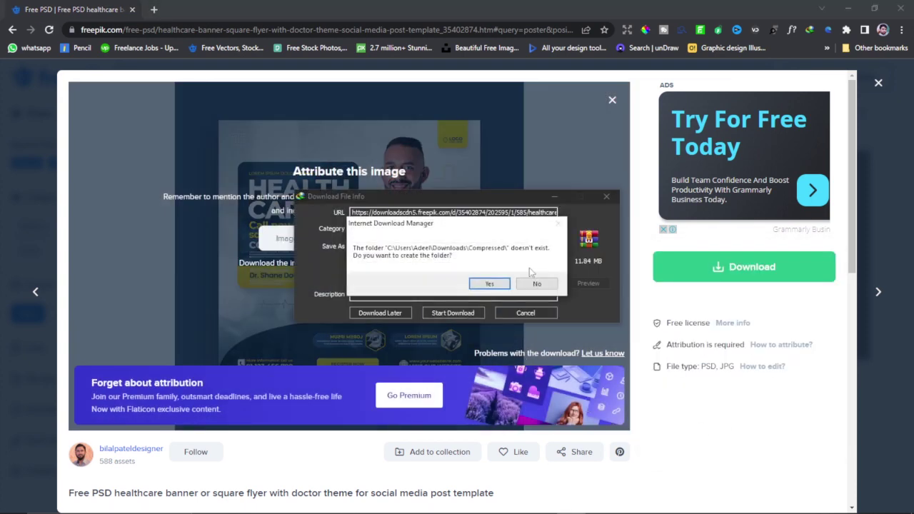
pyautogui.click(491, 288)
pyautogui.click(541, 189)
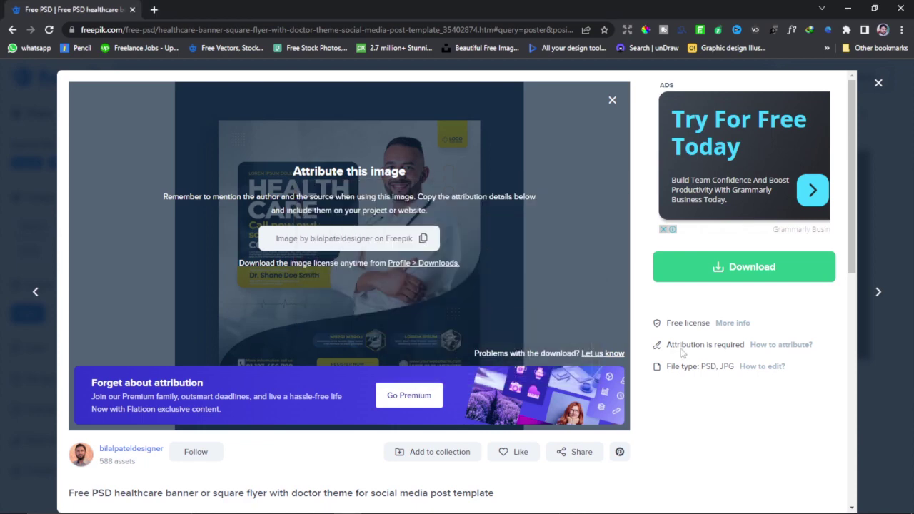
# Review the flyer's license summary and its attribution instructions for video use
pyautogui.click(723, 323)
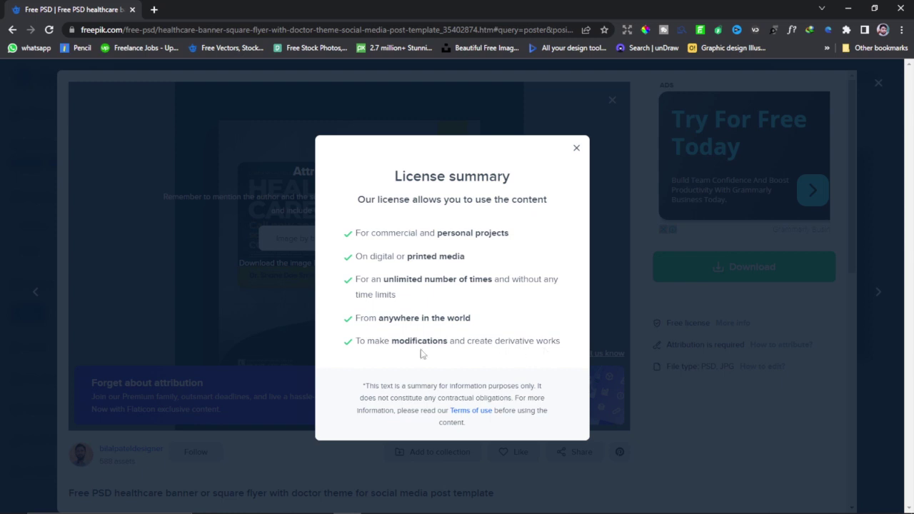
pyautogui.click(577, 148)
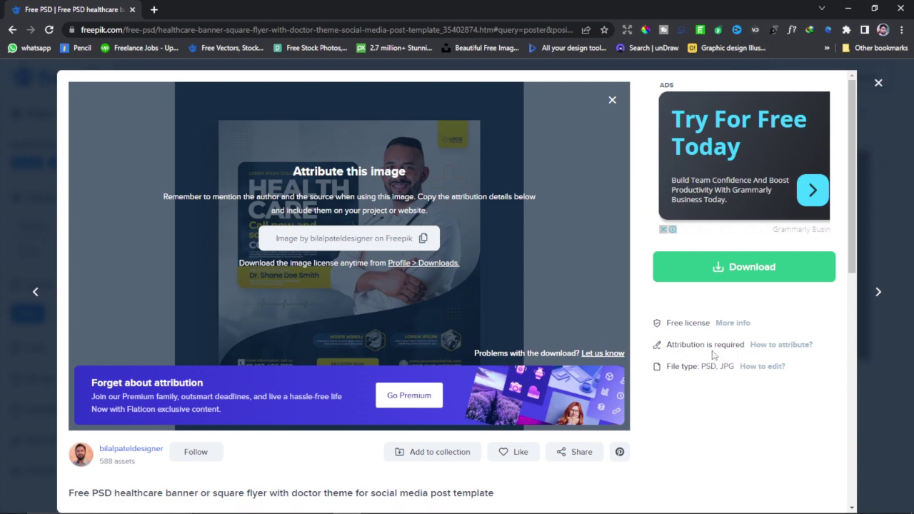
pyautogui.click(774, 349)
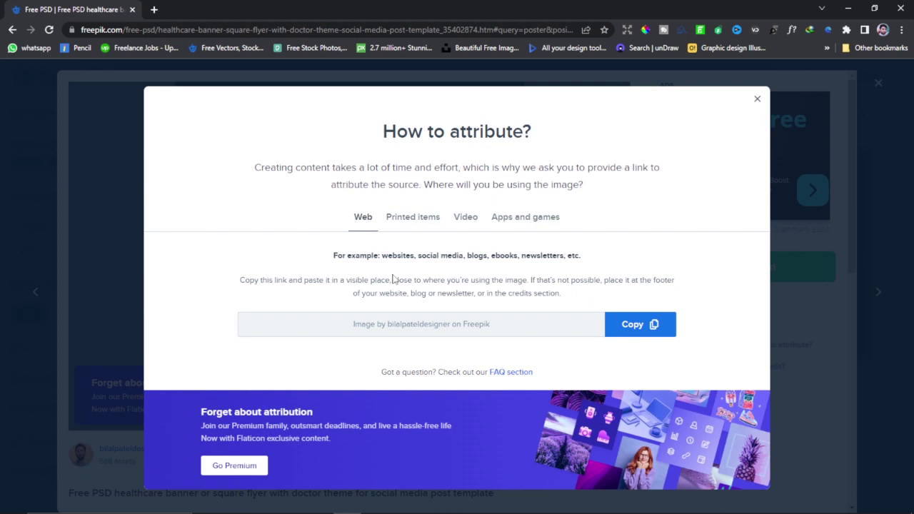
pyautogui.click(466, 222)
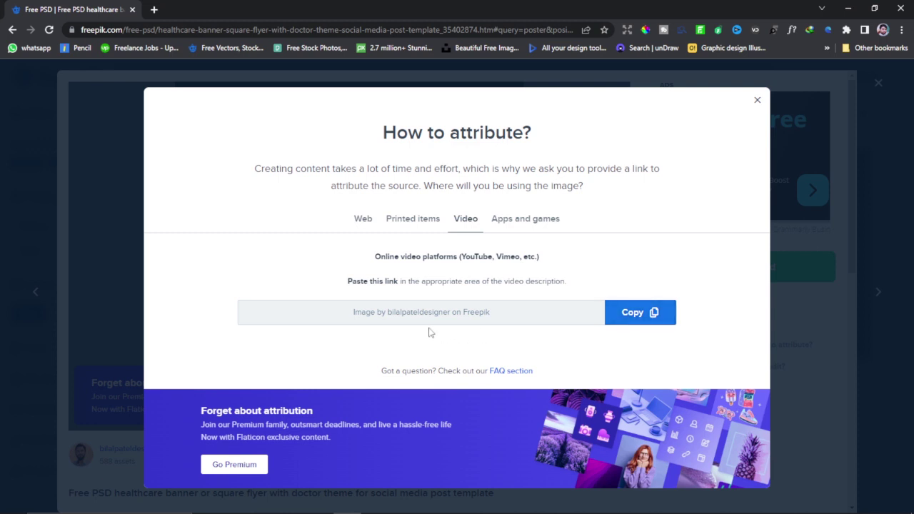
pyautogui.click(757, 100)
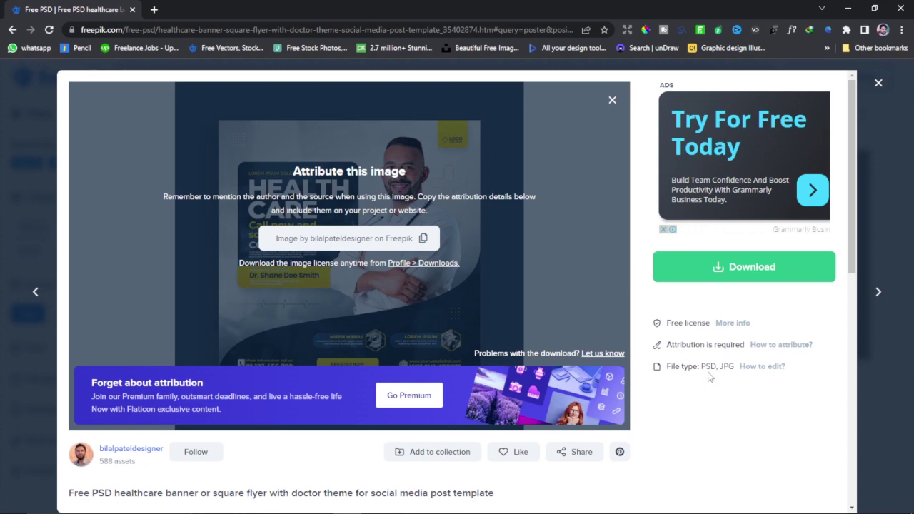
# Switch to File Explorer and open the Compressed folder inside Downloads
pyautogui.moveTo(348, 509)
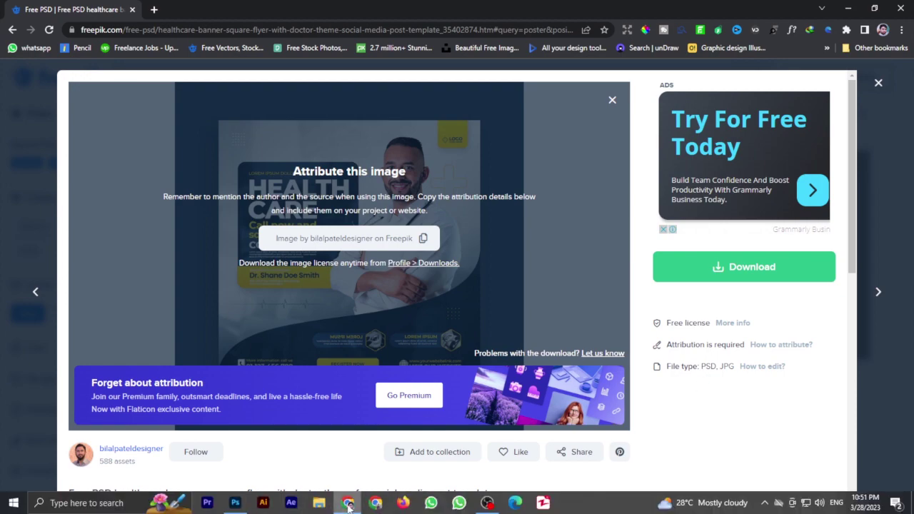
pyautogui.click(235, 502)
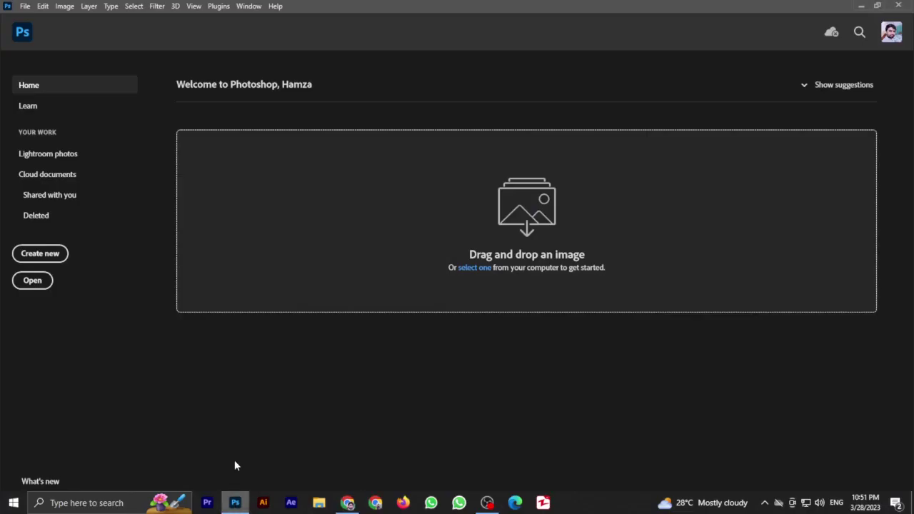
pyautogui.click(325, 506)
pyautogui.doubleClick(305, 84)
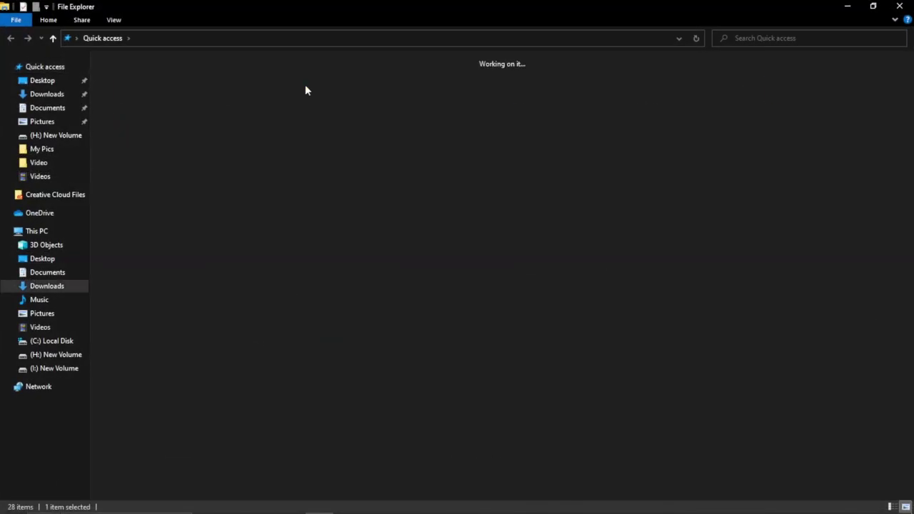
pyautogui.doubleClick(132, 96)
# Extract the healthcare banner archive into the current folder and open the 607 PSD file in Photoshop
pyautogui.click(140, 104)
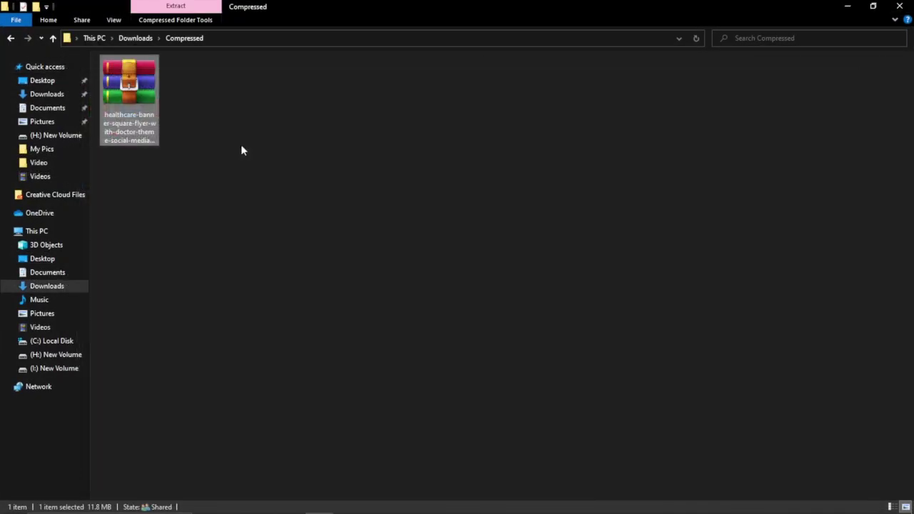
pyautogui.rightClick(152, 95)
pyautogui.click(201, 154)
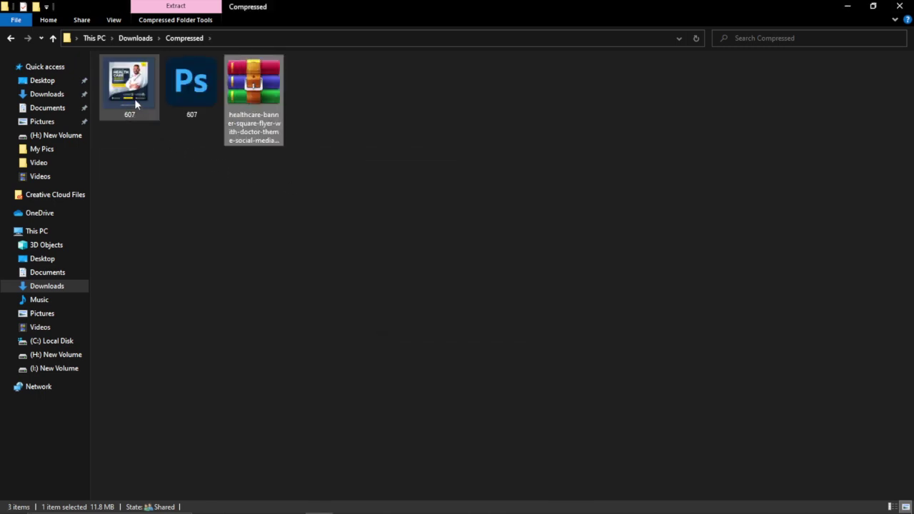
pyautogui.doubleClick(186, 91)
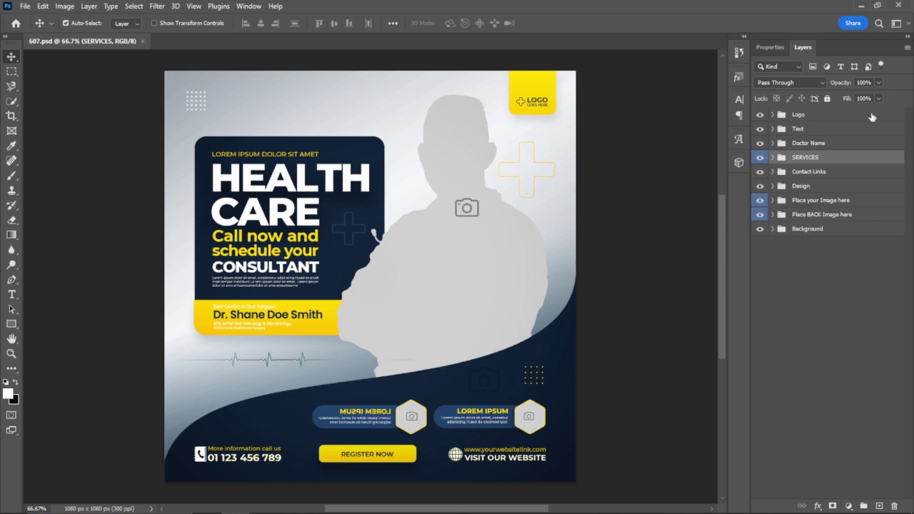
# Inspect the layers in the Text group and check that the HEALTH CARE headline can be edited as text
pyautogui.click(772, 129)
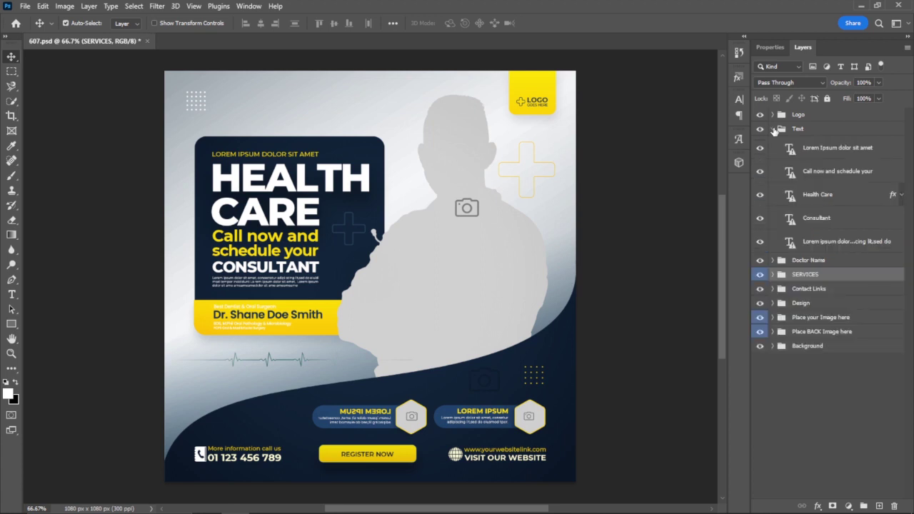
pyautogui.click(773, 129)
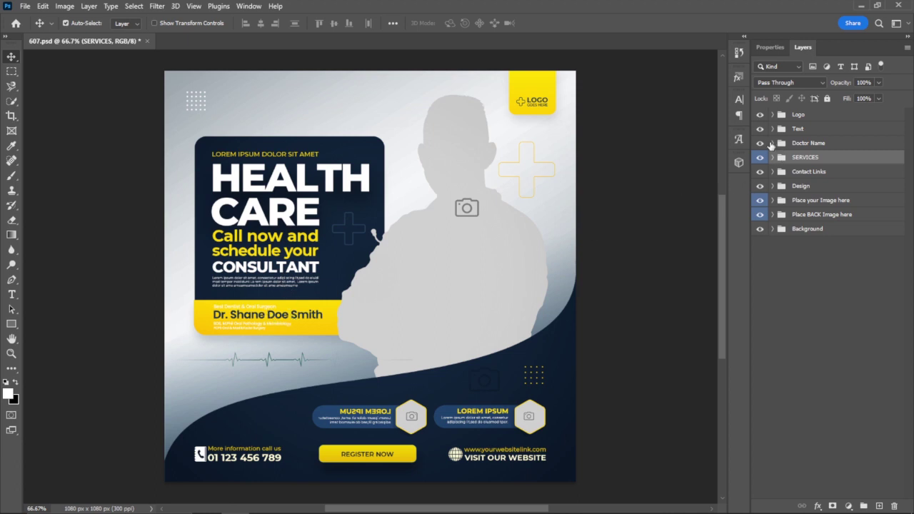
pyautogui.click(286, 185)
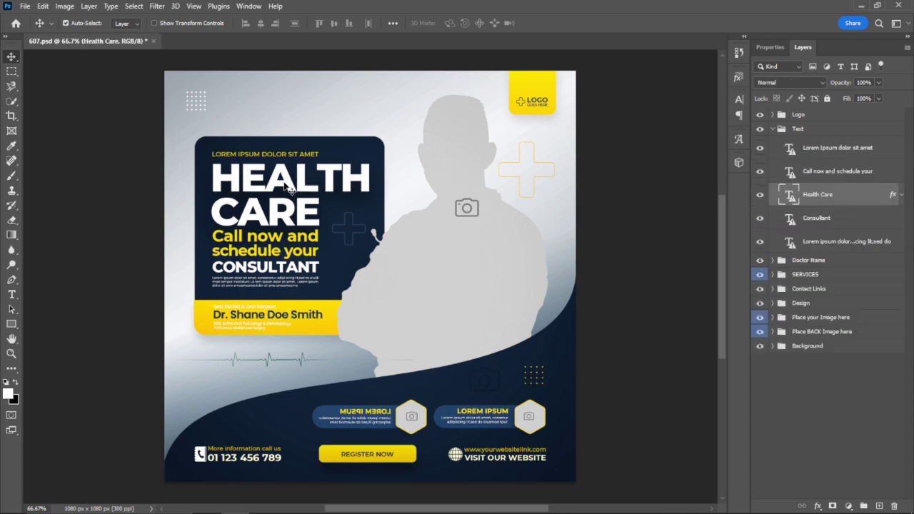
pyautogui.doubleClick(287, 182)
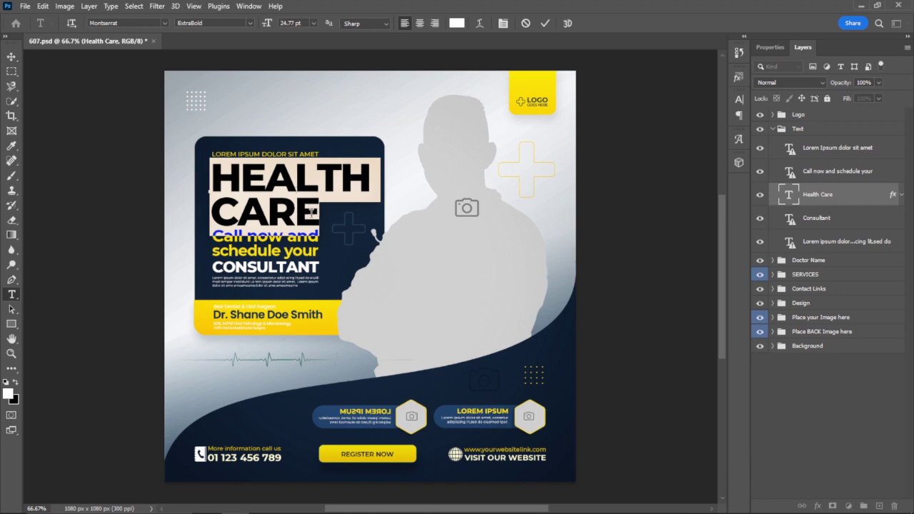
pyautogui.click(12, 58)
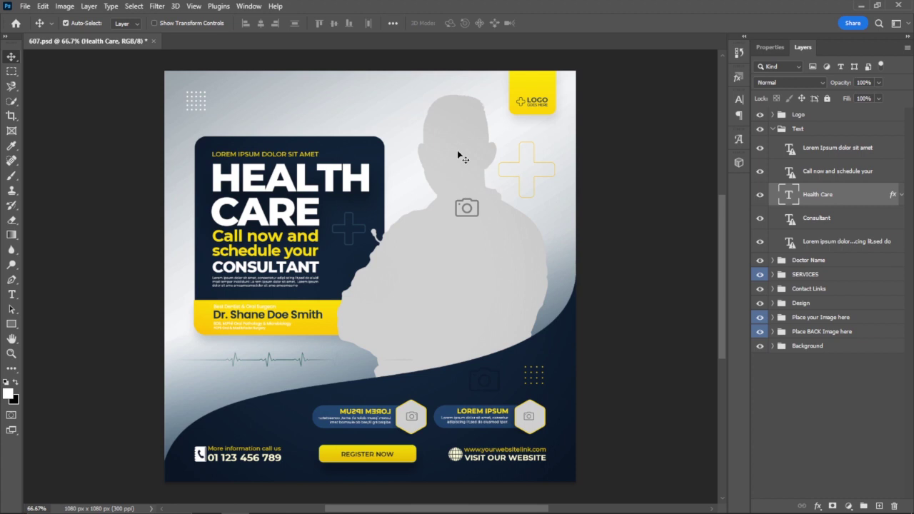
pyautogui.click(471, 205)
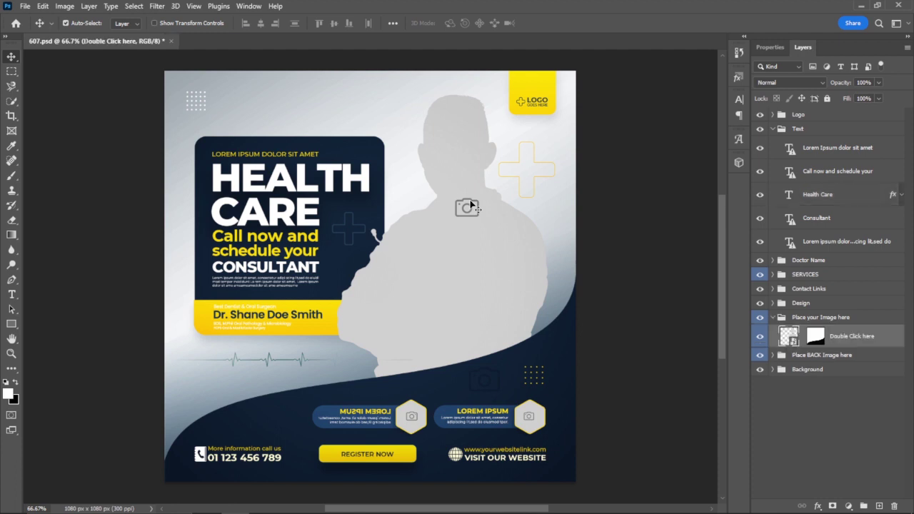
pyautogui.press('Delete')
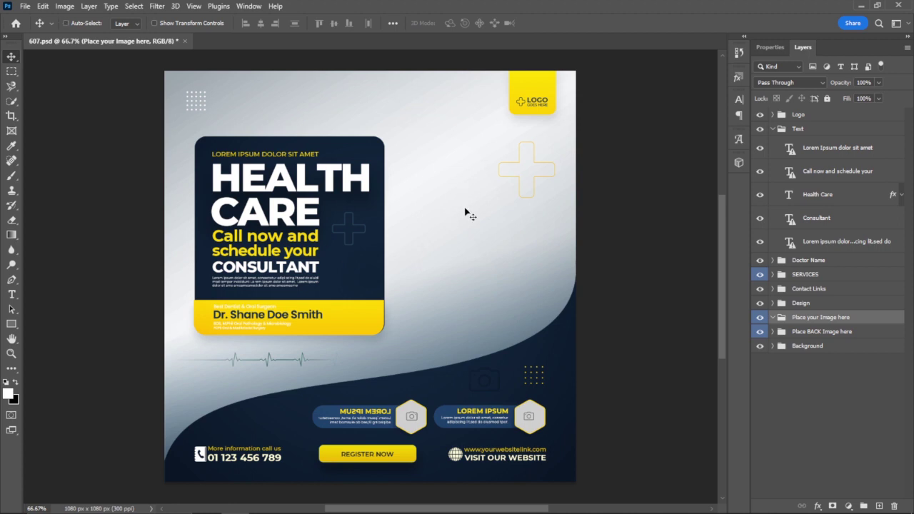
pyautogui.hotkey('ctrl', 'z')
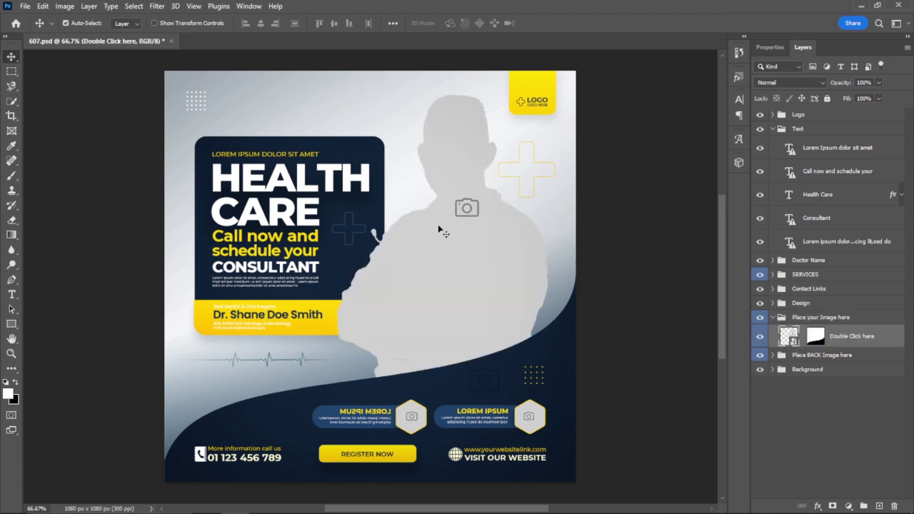
# Open 607.jpg from the Compressed folder, unlock its Background layer, and return to the 607.psd document
pyautogui.hotkey('ctrl', 'o')
pyautogui.doubleClick(150, 120)
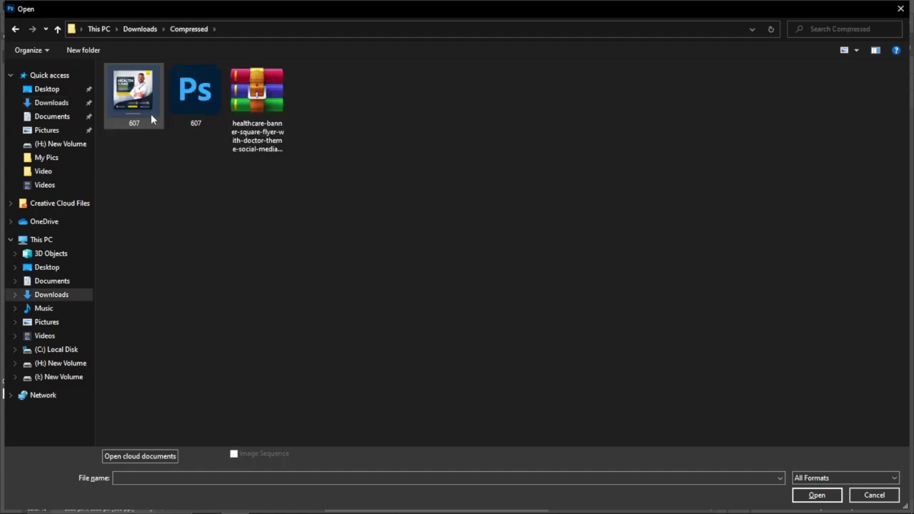
pyautogui.doubleClick(151, 120)
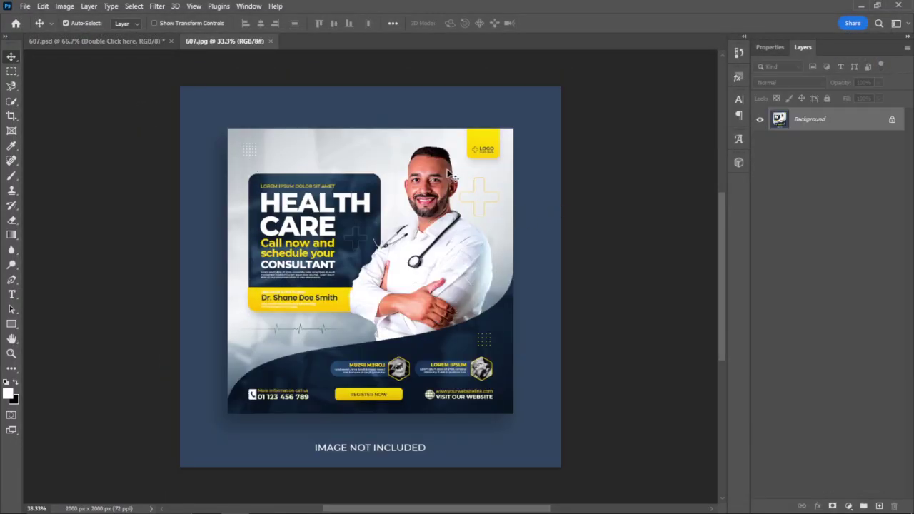
pyautogui.click(892, 119)
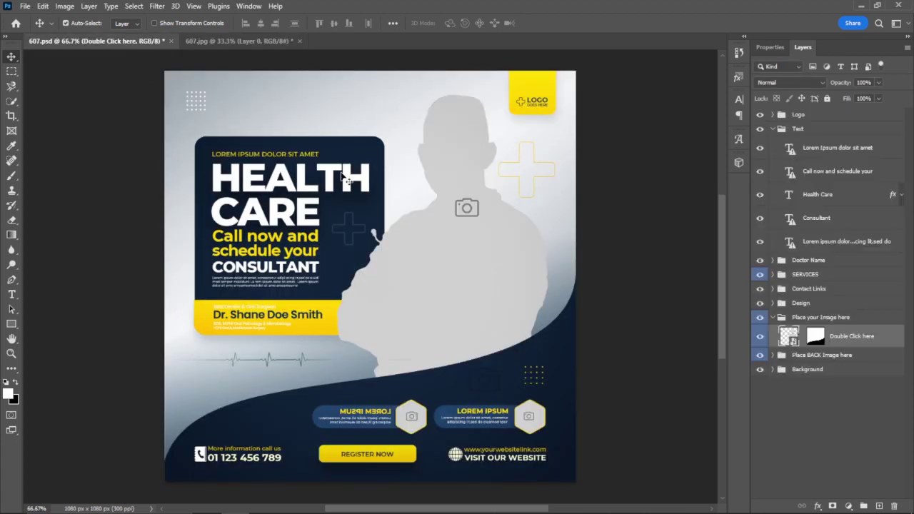
pyautogui.click(122, 42)
pyautogui.click(449, 291)
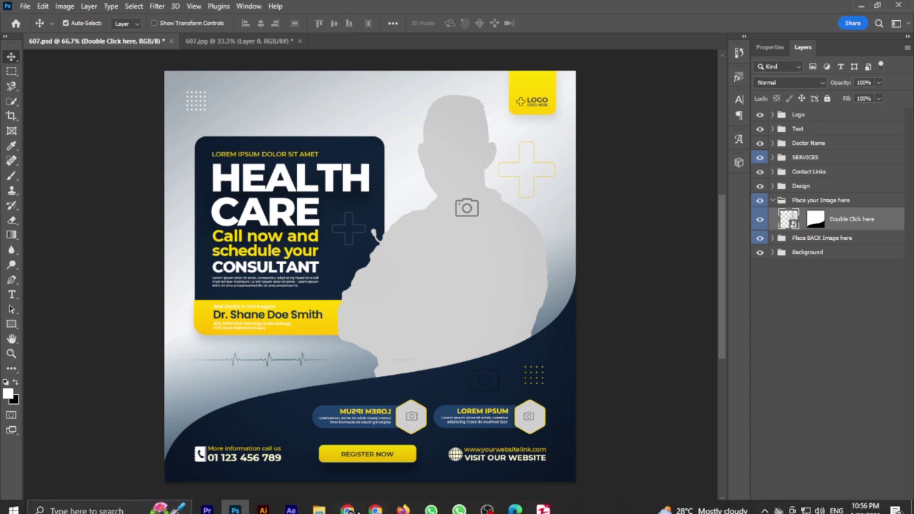
# Switch to Freepik in Chrome, close the flyer preview, and search for free poster assets filtered to Vectors instead of PSD
pyautogui.click(348, 504)
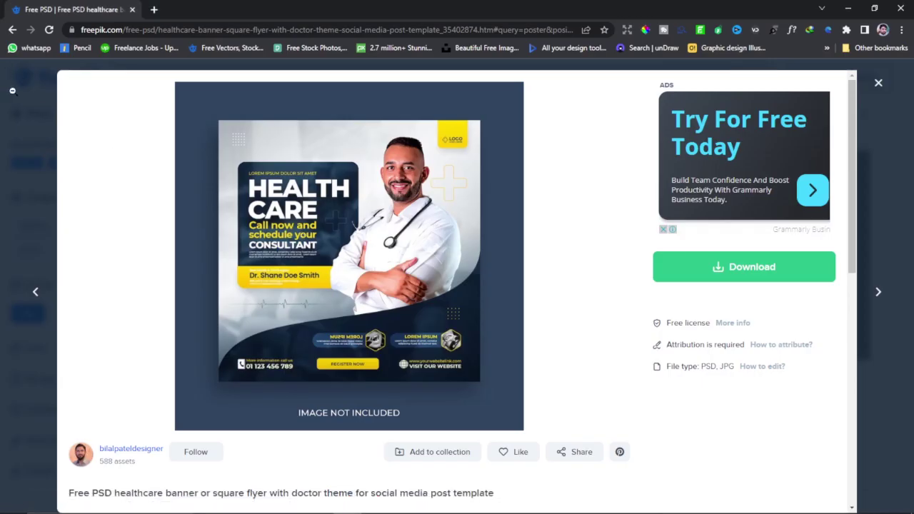
pyautogui.click(17, 92)
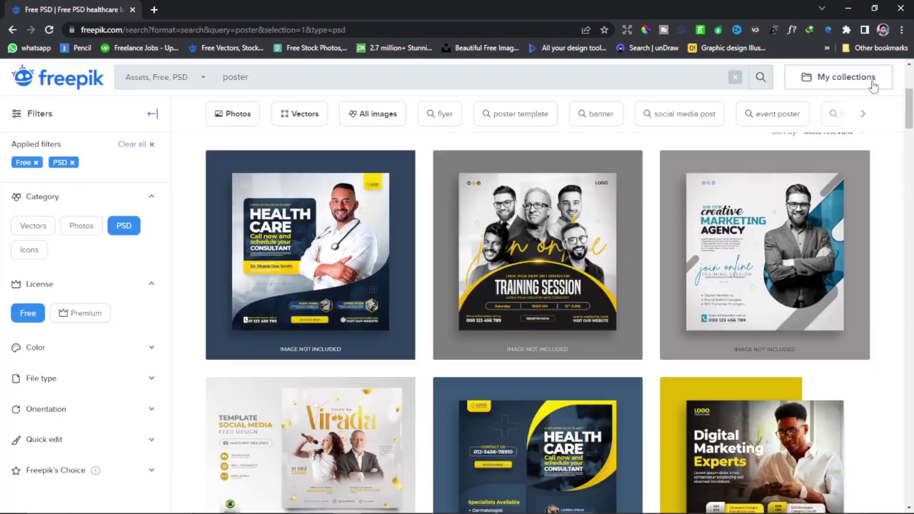
pyautogui.click(203, 79)
pyautogui.click(141, 222)
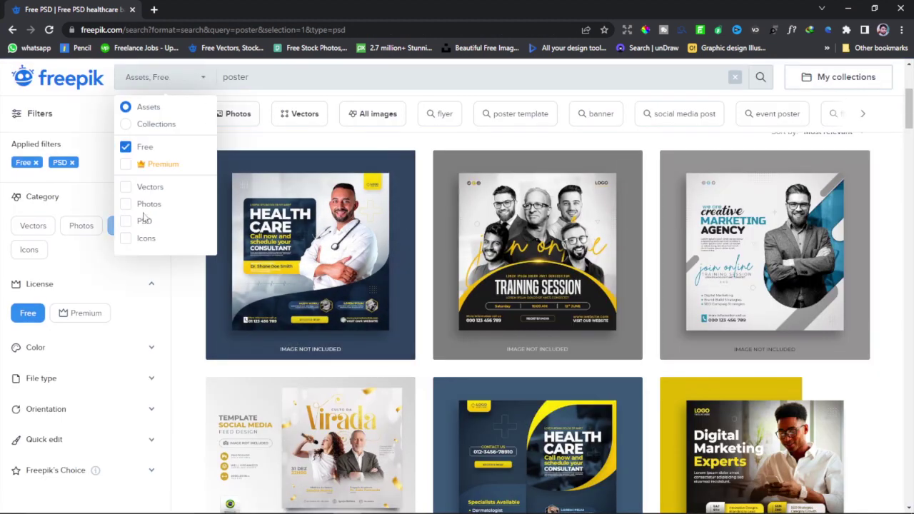
pyautogui.click(150, 188)
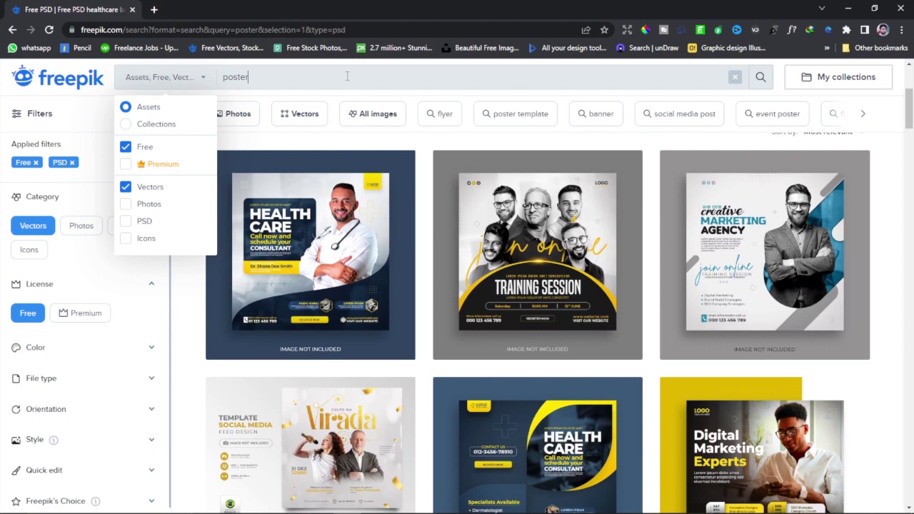
pyautogui.click(760, 76)
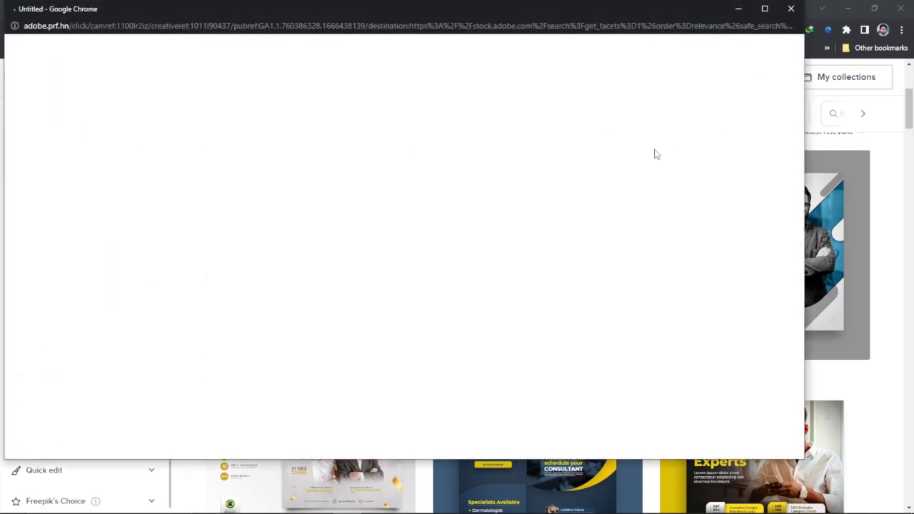
pyautogui.click(789, 8)
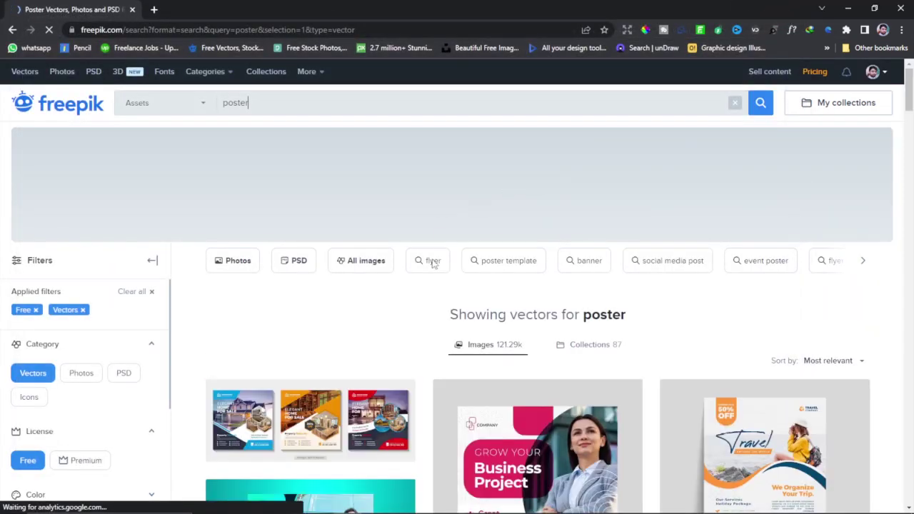
pyautogui.scroll(-2, 419, 318)
pyautogui.scroll(-2, 420, 318)
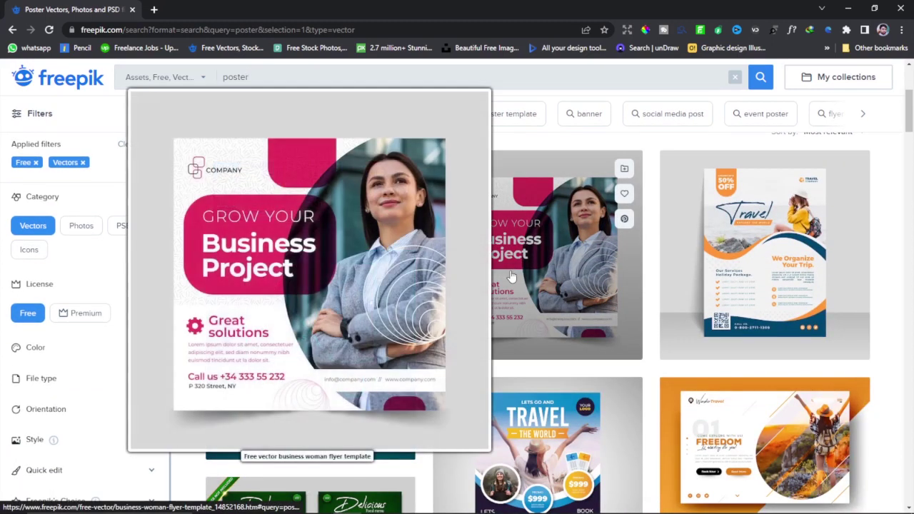
# Open the free business woman flyer template from the poster results and download it
pyautogui.click(510, 271)
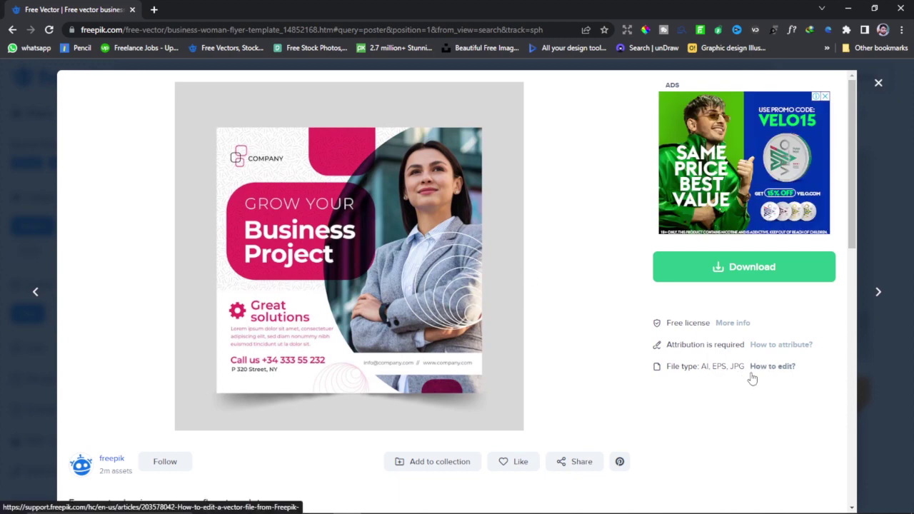
pyautogui.click(741, 269)
pyautogui.click(721, 429)
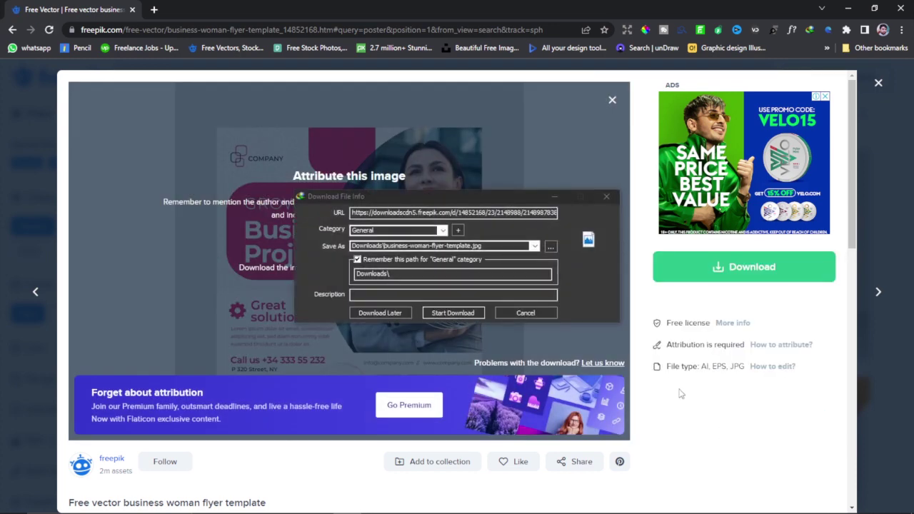
pyautogui.click(453, 313)
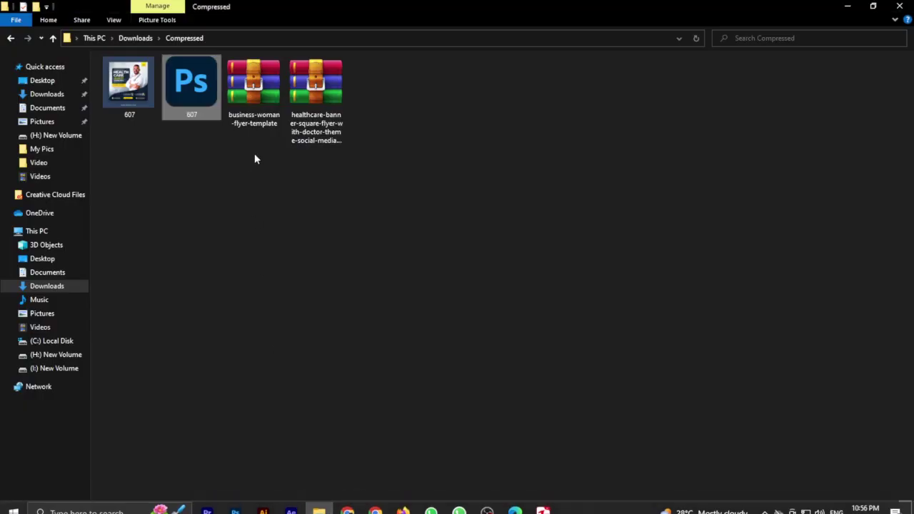
# Extract the business-woman-flyer-template archive into the Compressed folder and open the 5535171 AI file in Illustrator
pyautogui.rightClick(260, 95)
pyautogui.click(305, 156)
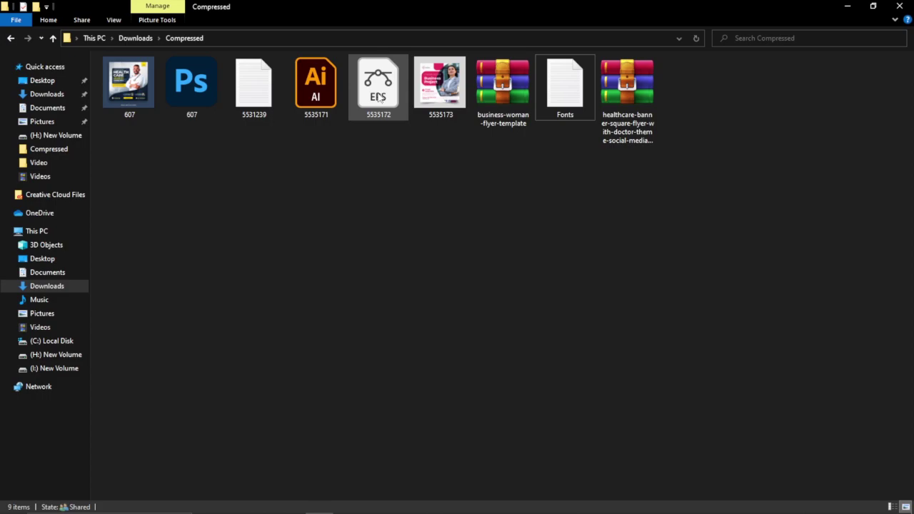
pyautogui.doubleClick(315, 92)
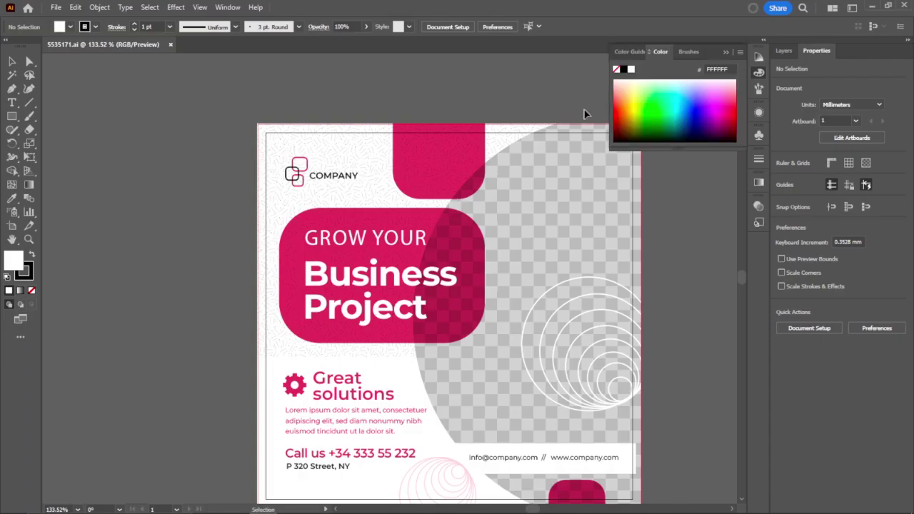
# Collapse the Color panel and inspect the flyer's clip group around the GROW YOUR headline in isolation mode, returning to the full artwork
pyautogui.click(726, 51)
pyautogui.scroll(-2, 233, 178)
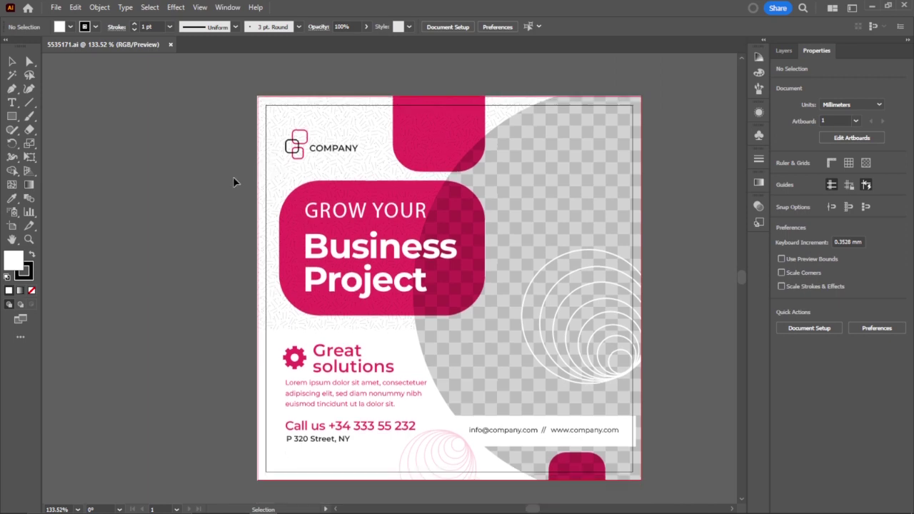
pyautogui.scroll(-2, 234, 180)
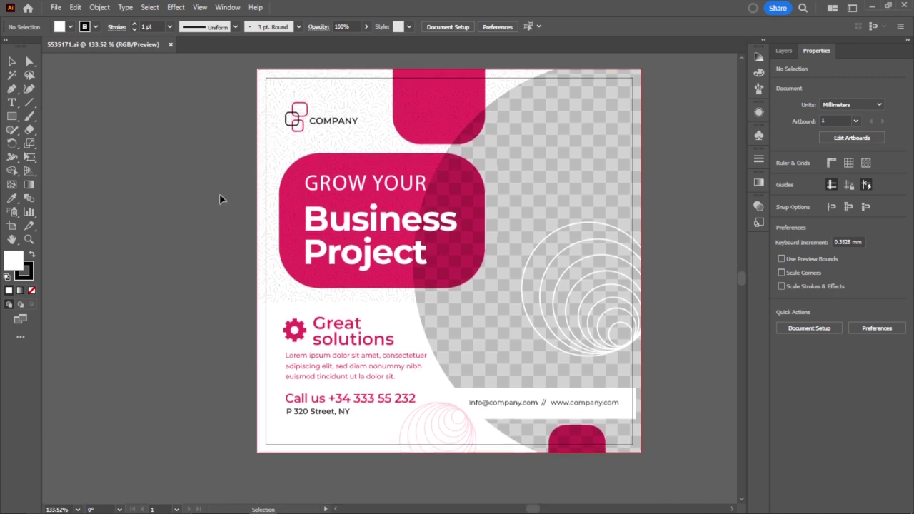
pyautogui.click(347, 185)
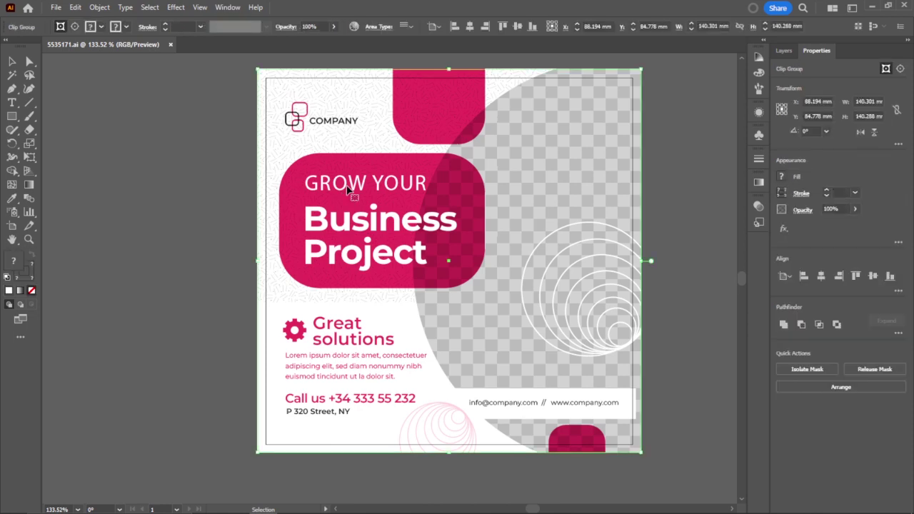
pyautogui.doubleClick(347, 186)
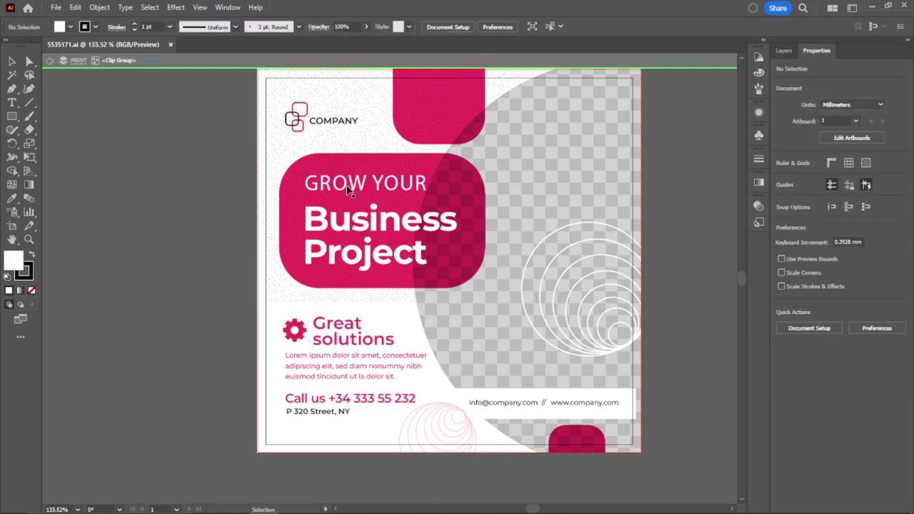
pyautogui.click(49, 61)
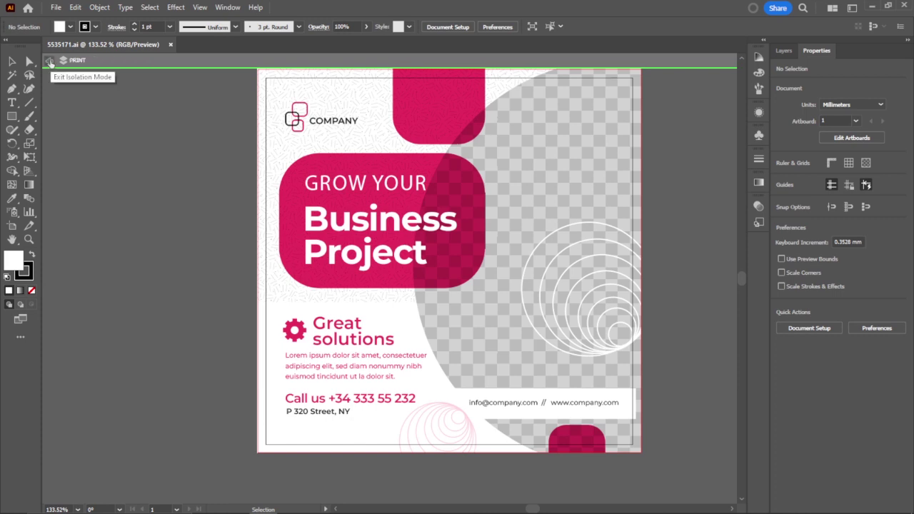
pyautogui.click(49, 61)
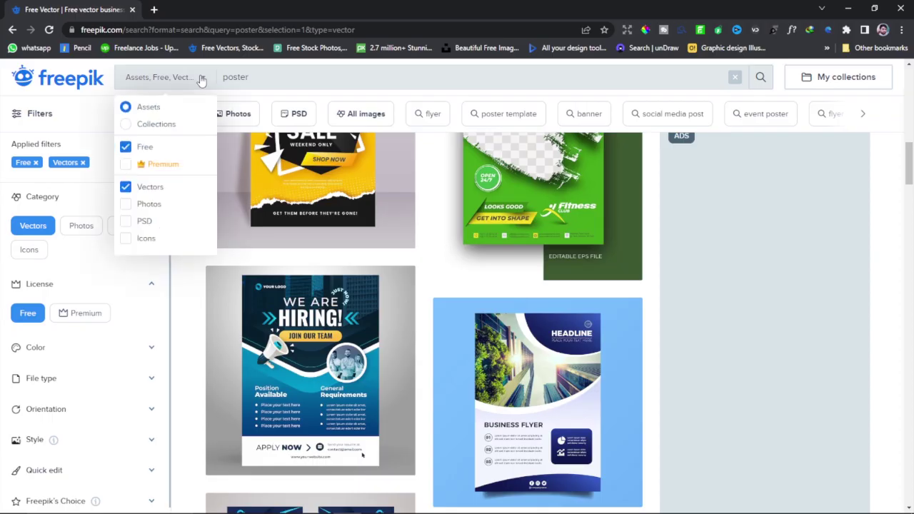
# In Freepik in Chrome, search for free poster assets filtered to Photos instead of Vectors
pyautogui.click(148, 204)
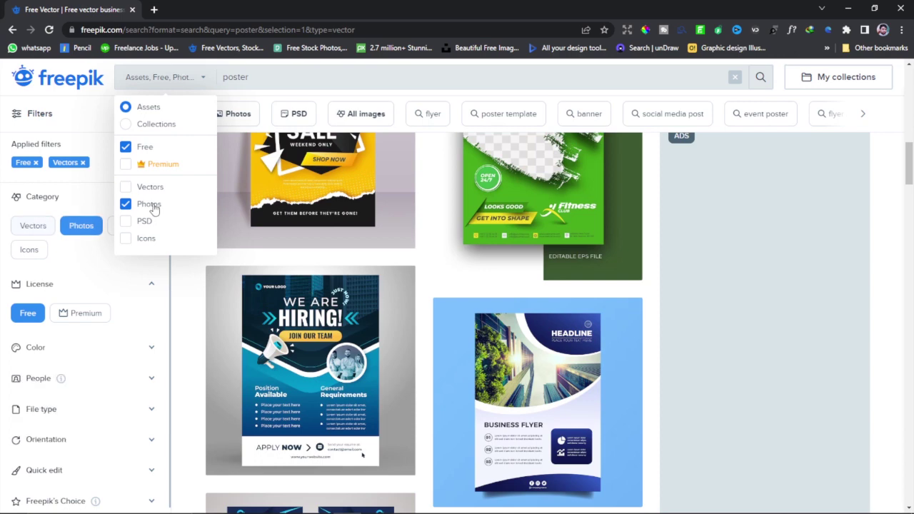
pyautogui.click(628, 77)
pyautogui.click(763, 77)
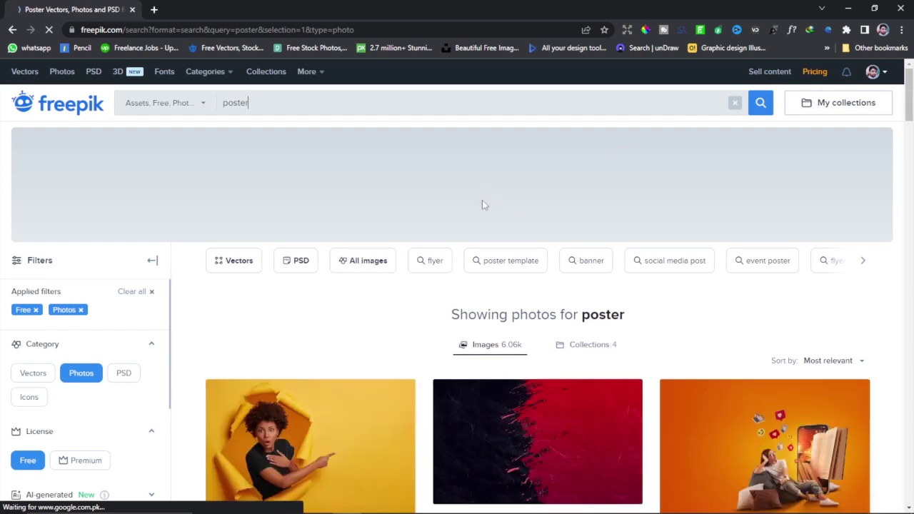
# Look through the free poster photo results to see which kinds of images are offered, and return to the start of the list
pyautogui.scroll(-3, 422, 275)
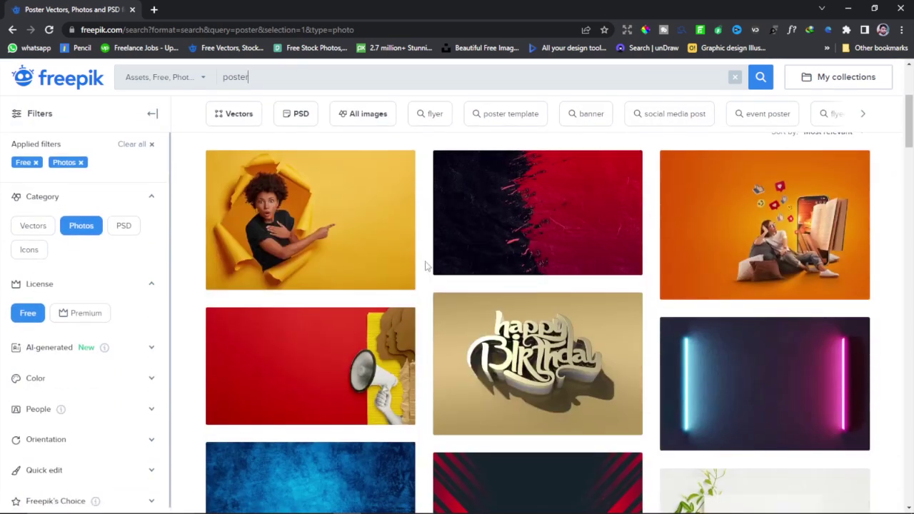
pyautogui.scroll(-2, 426, 266)
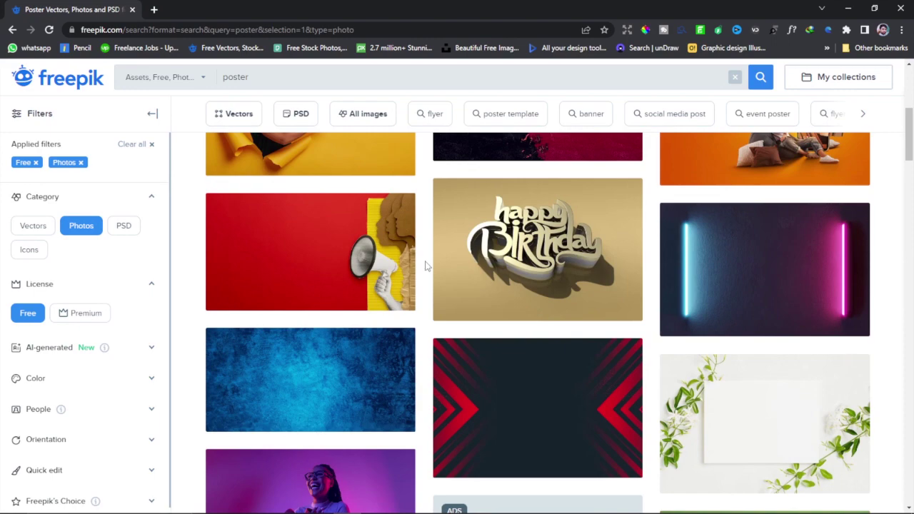
pyautogui.scroll(-3, 425, 265)
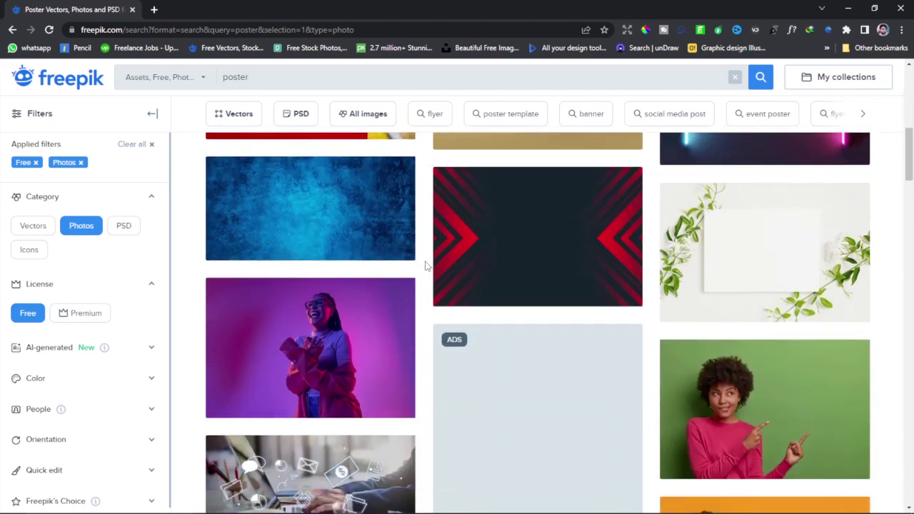
pyautogui.scroll(-4, 426, 265)
pyautogui.scroll(-3, 427, 266)
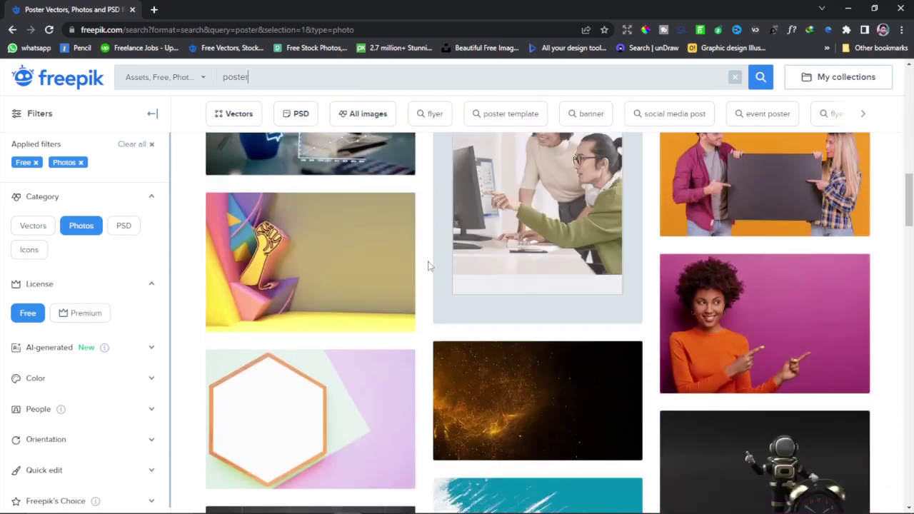
pyautogui.scroll(-8, 427, 268)
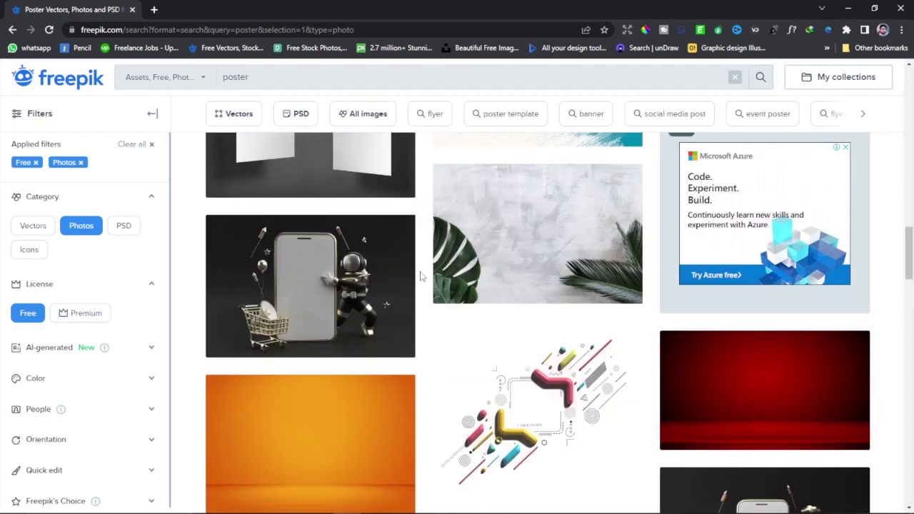
pyautogui.scroll(4, 421, 276)
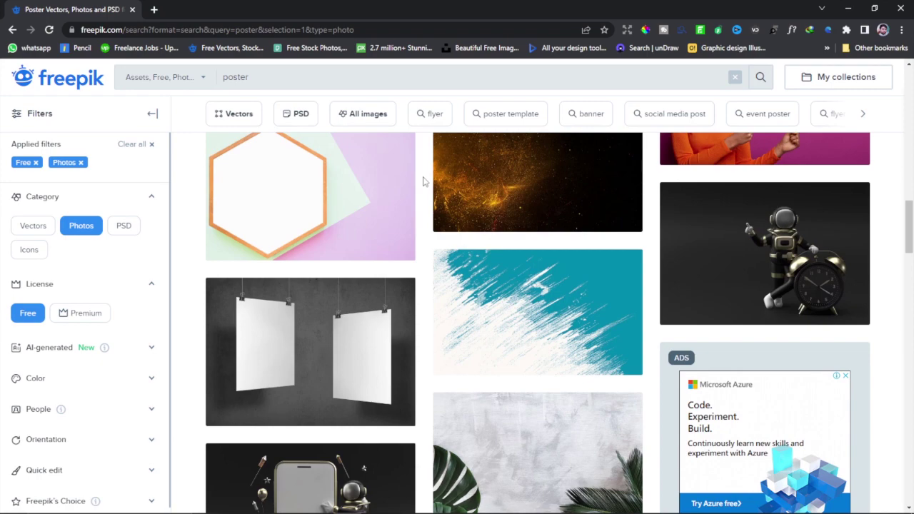
pyautogui.scroll(10, 423, 181)
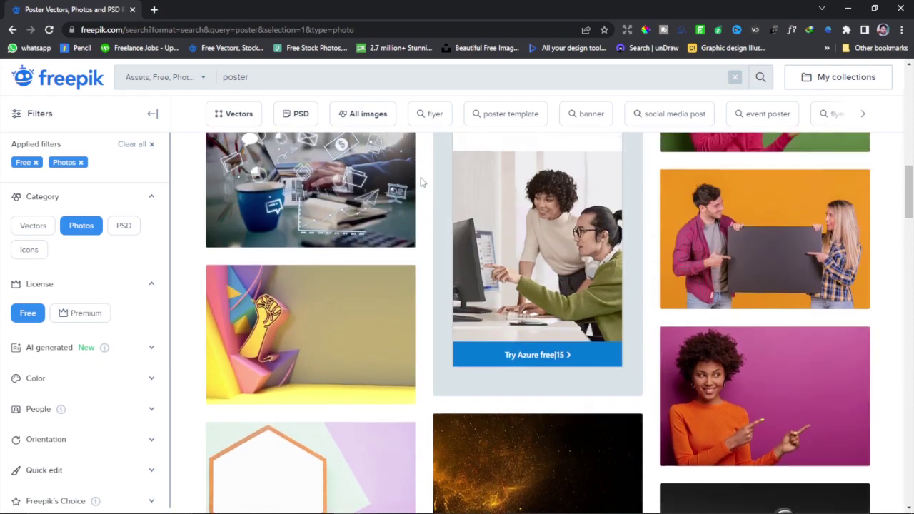
pyautogui.scroll(10, 421, 182)
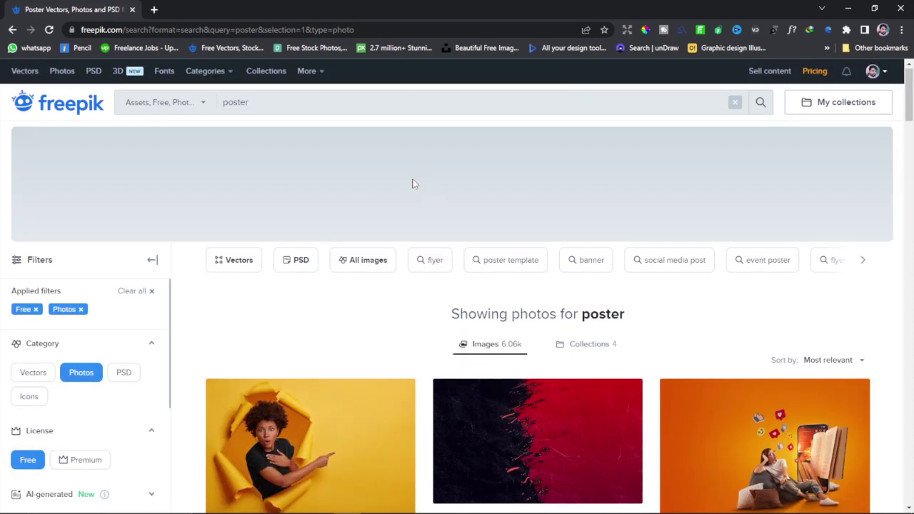